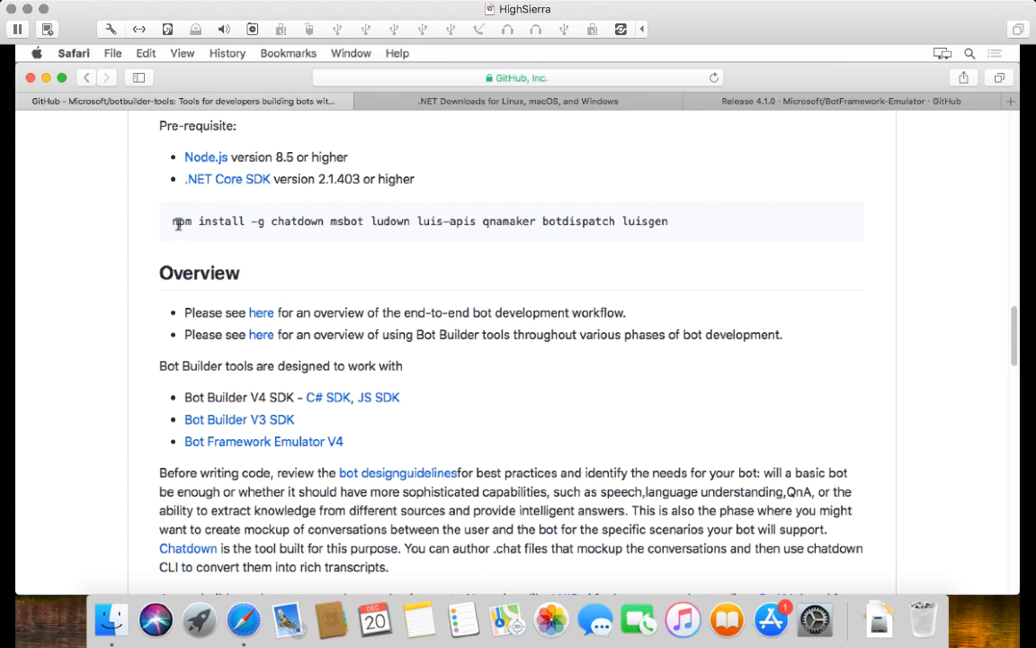
- Review the npm install command for the Bot Builder tools and the package names it lists in the GitHub readme
left_click_drag(175, 223, 668, 221)
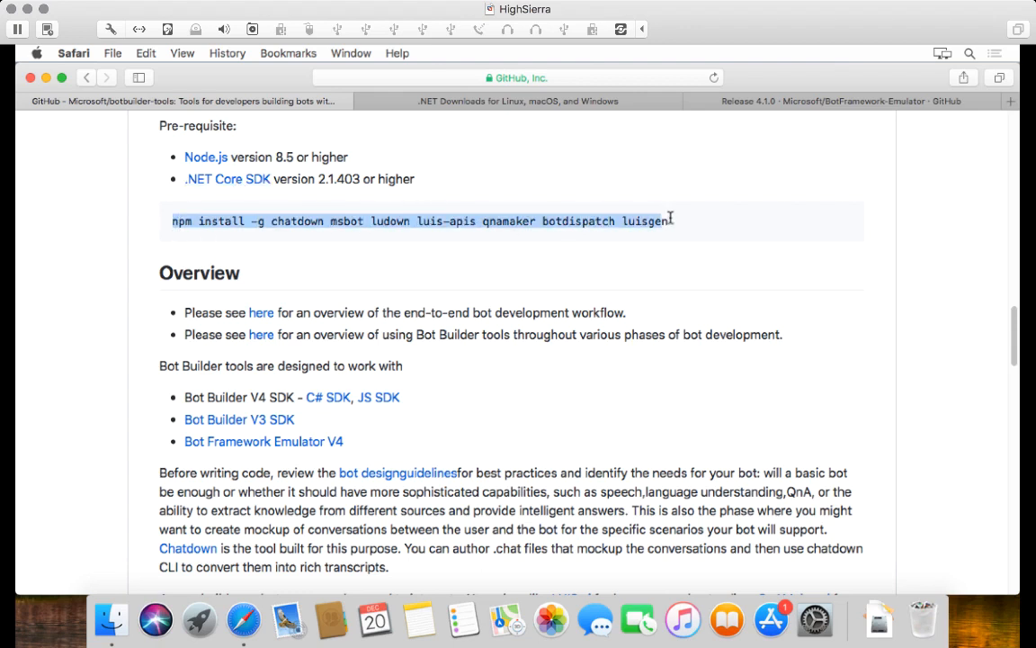
left_click(277, 224)
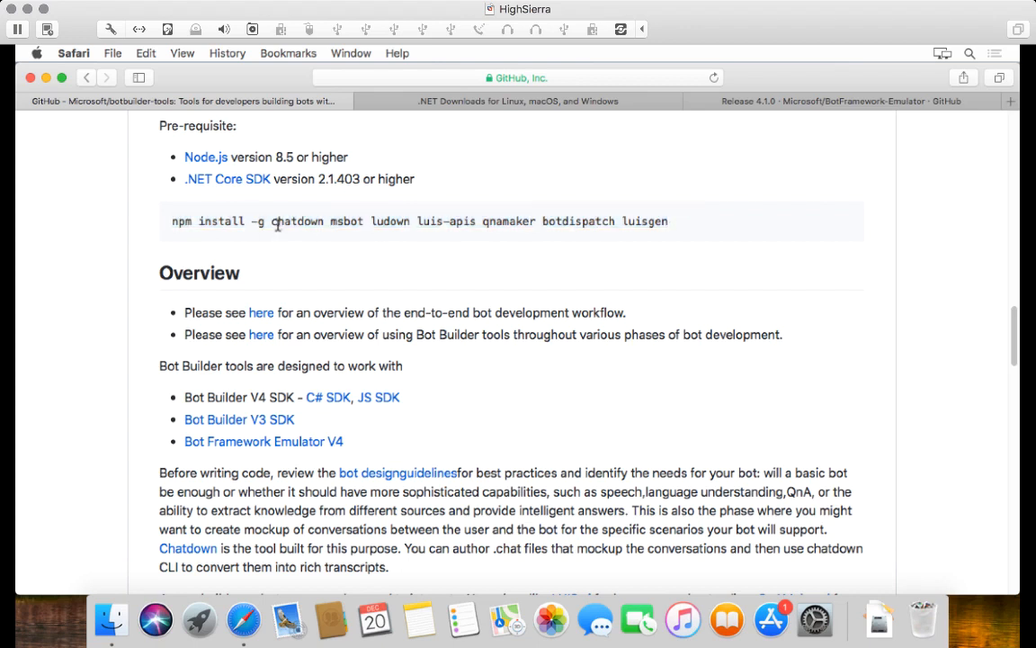
left_click_drag(272, 221, 656, 222)
left_click(671, 224)
- Locate the .NET Core 2.2 SDK download for macOS on the .NET Downloads page
left_click(378, 102)
scroll(417, 311, "down", 1)
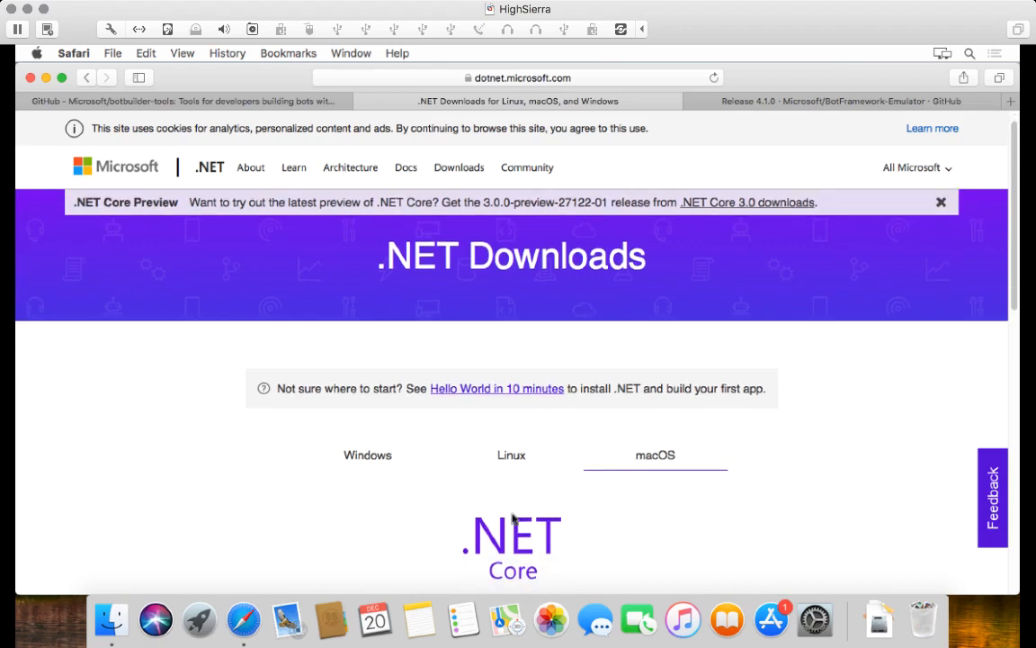
scroll(463, 467, "down", 1)
scroll(513, 519, "down", 2)
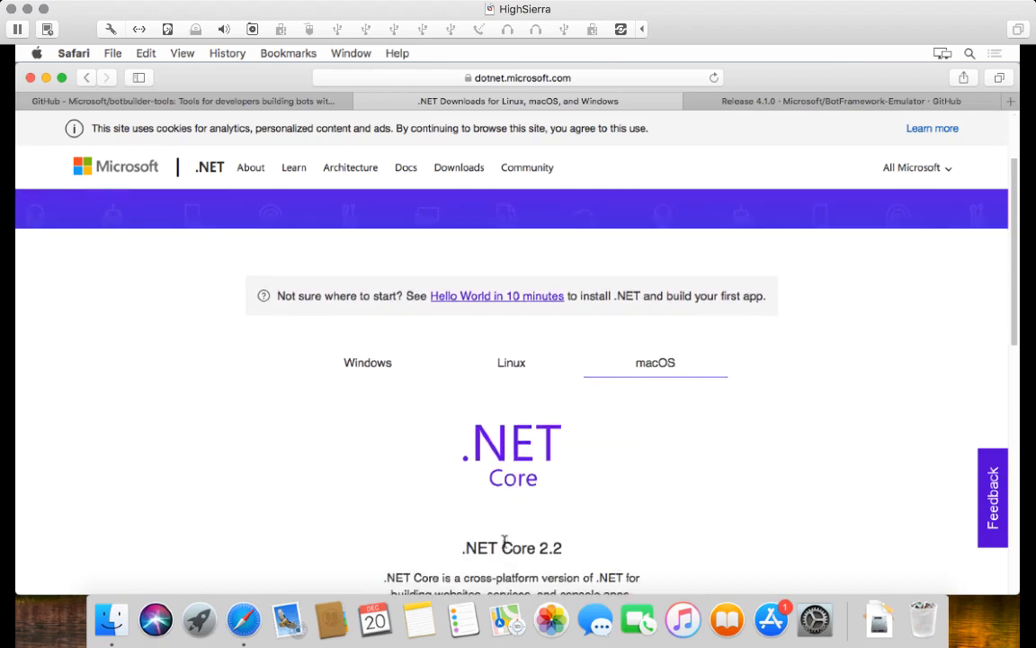
scroll(509, 515, "down", 3)
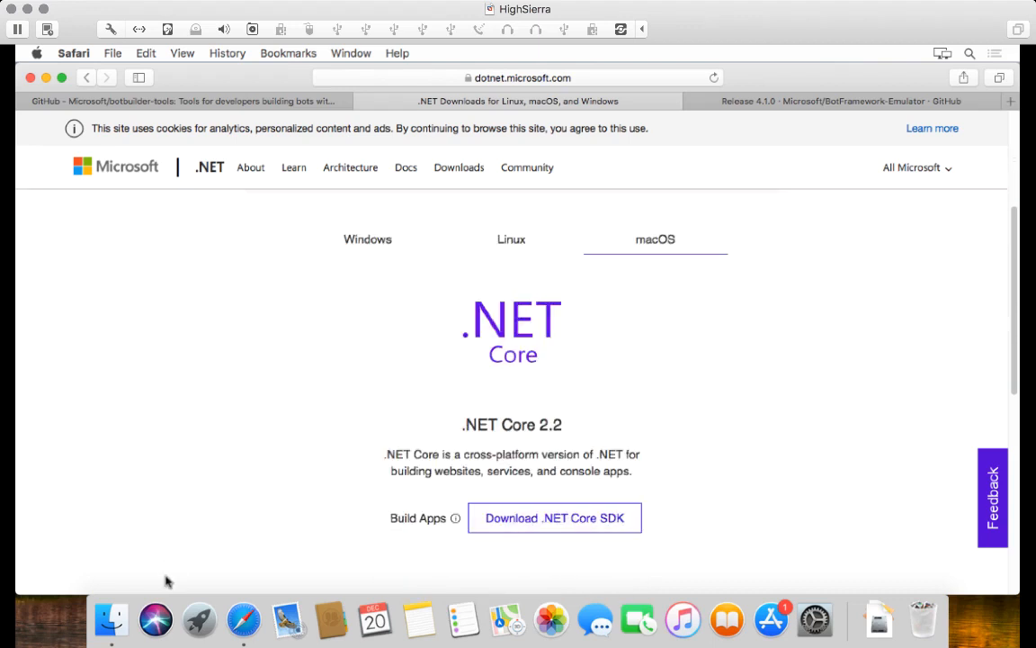
- Install the .NET Core SDK from dotnet-sdk-2.2.101-osx-x64.pkg in the Downloads folder, keeping the installer package
left_click(112, 619)
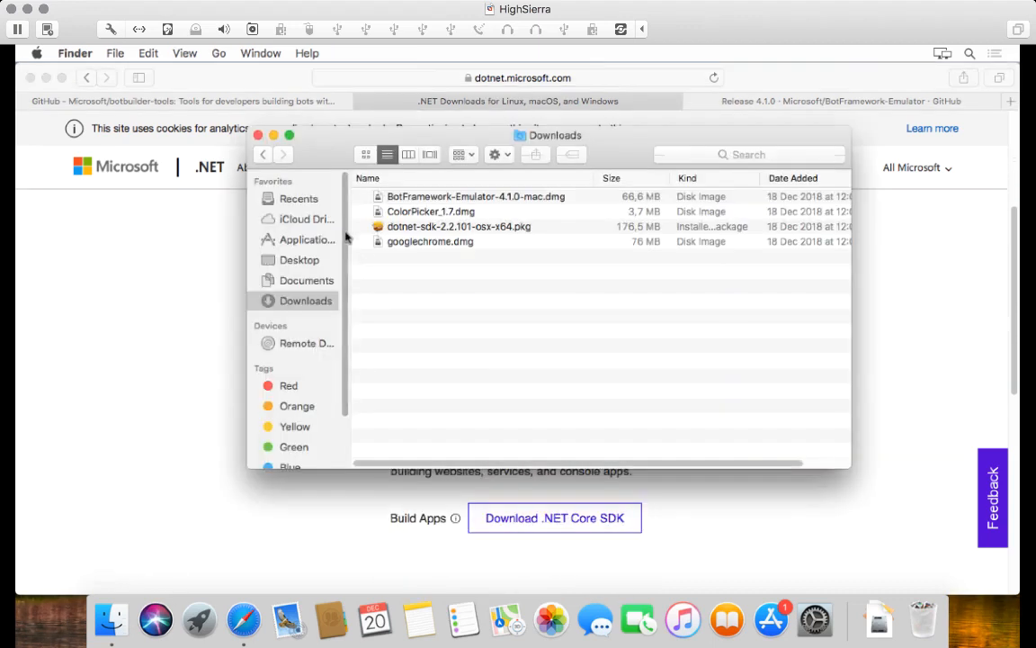
left_click(413, 228)
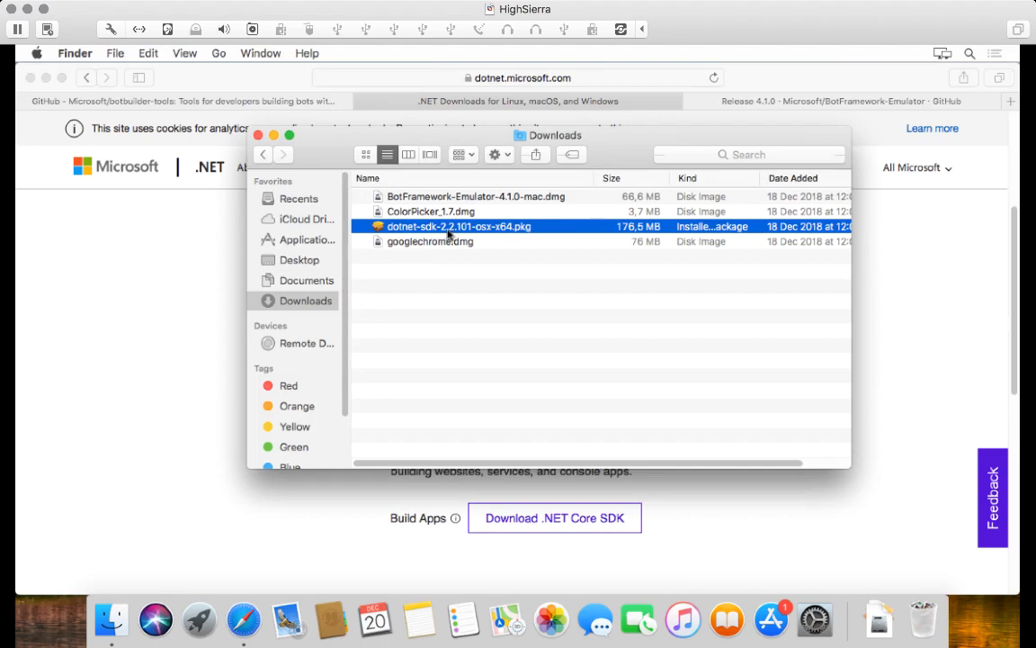
double_click(461, 229)
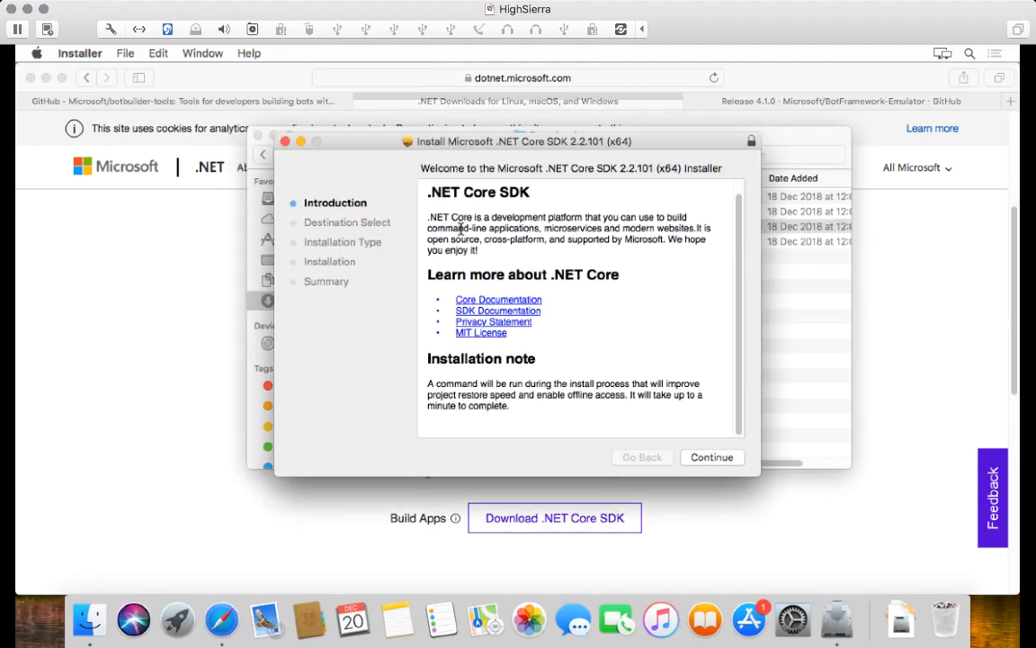
left_click(709, 457)
left_click(717, 457)
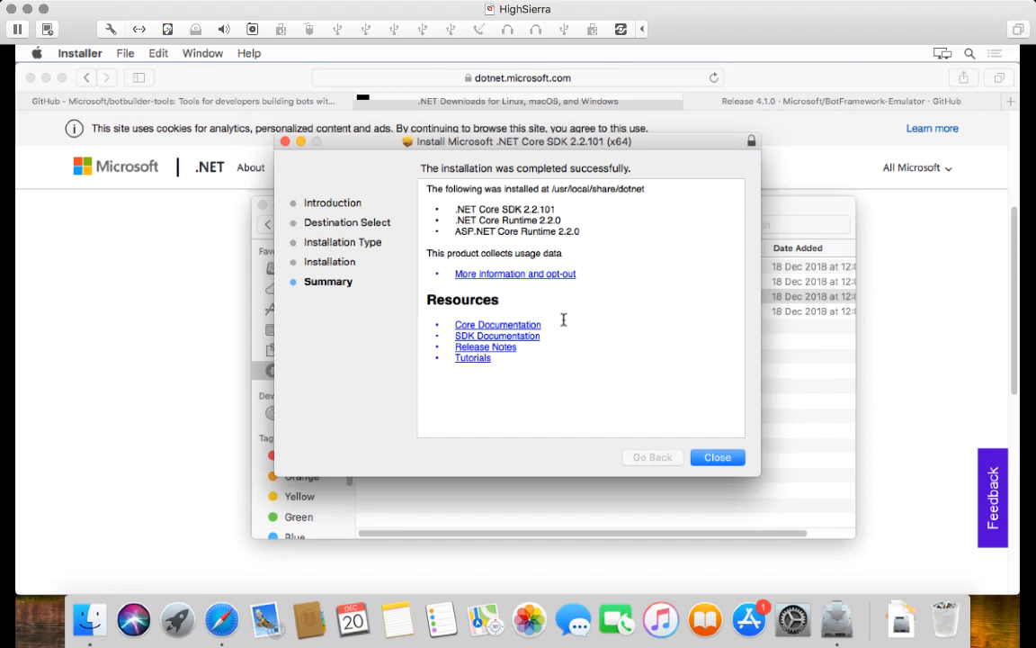
left_click(717, 457)
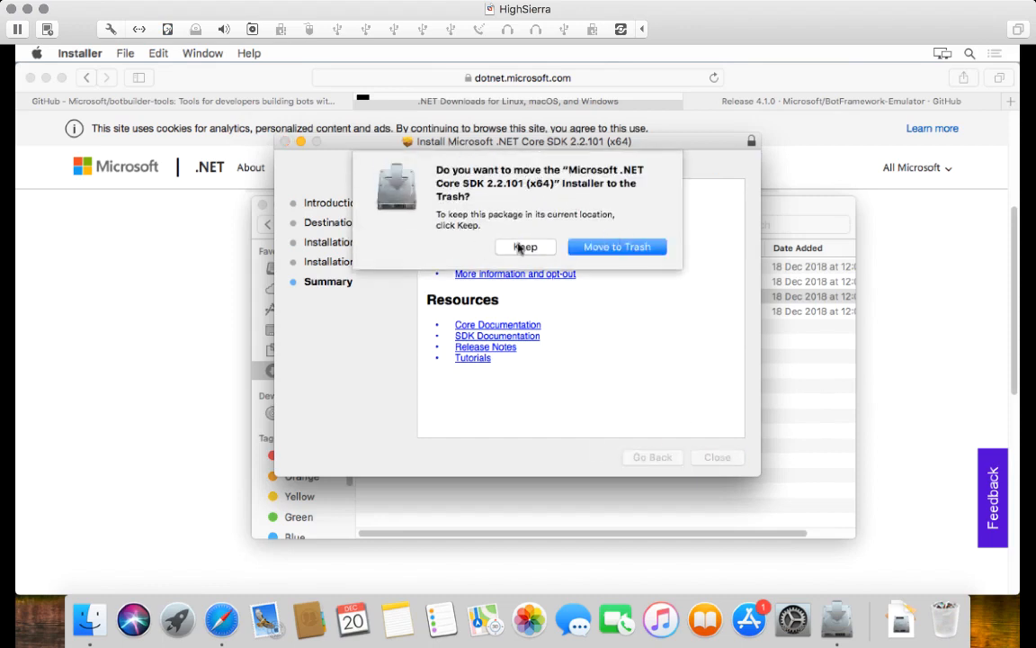
left_click(524, 248)
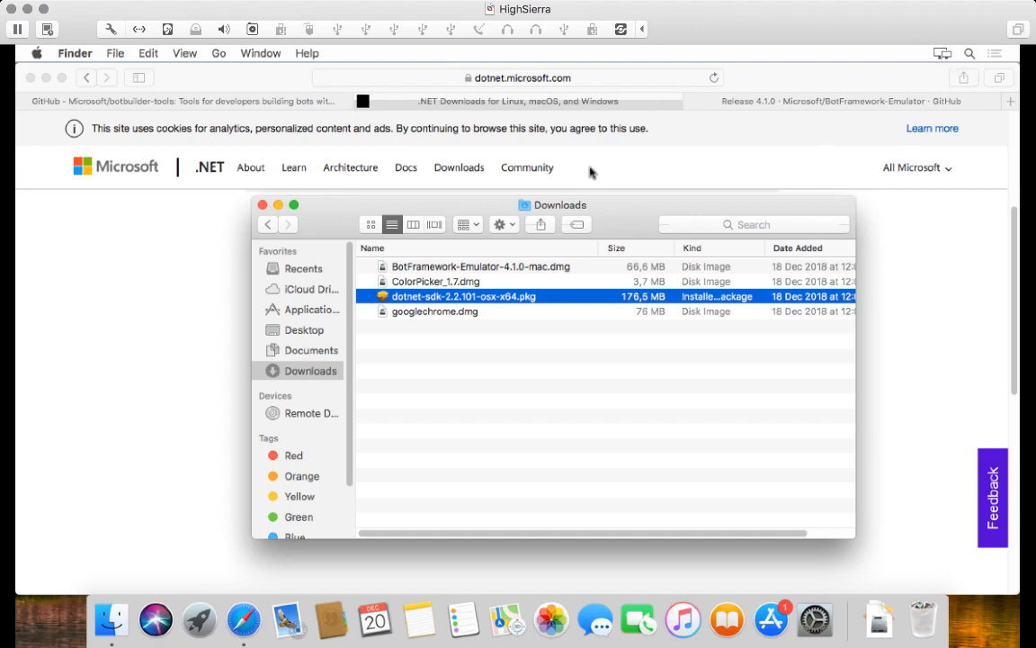
- Find and launch Terminal
key("super+space")
type("ter")
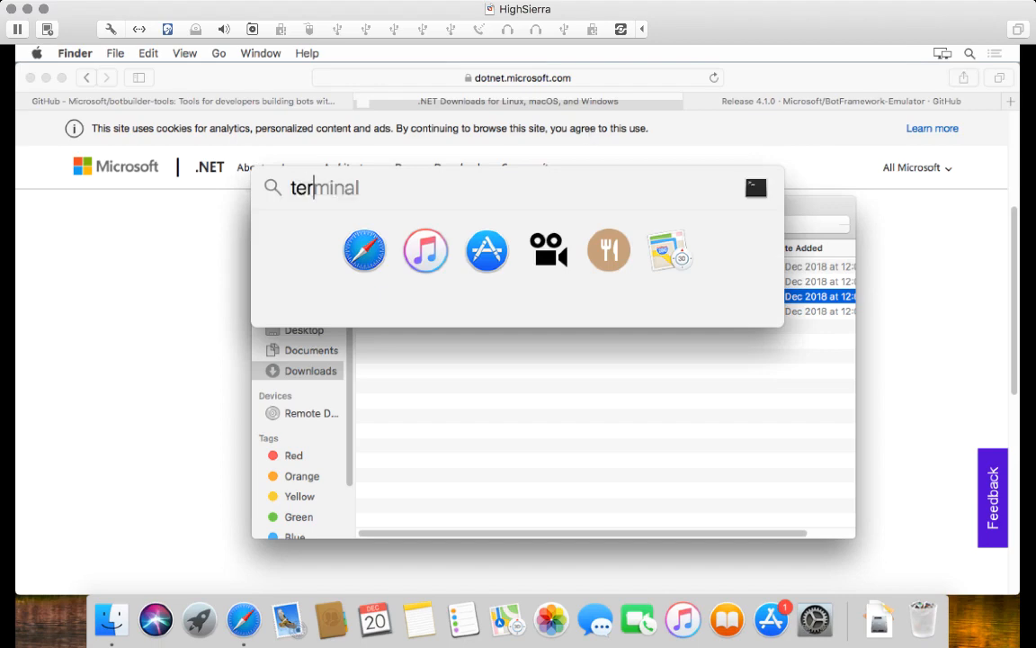
key("Return")
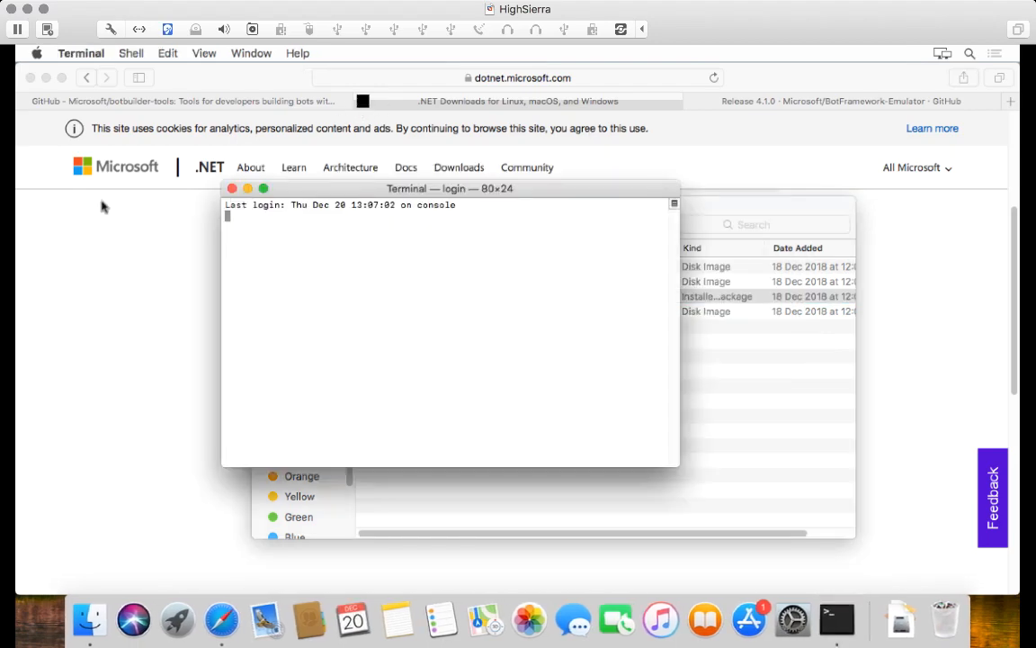
- Copy "npm install -g chatdown msbot ludown luis-apis qnamaker botdispatch luisgen" from the Bot Builder tools readme, run it in Terminal, and quit Terminal
left_click(144, 184)
left_click(171, 101)
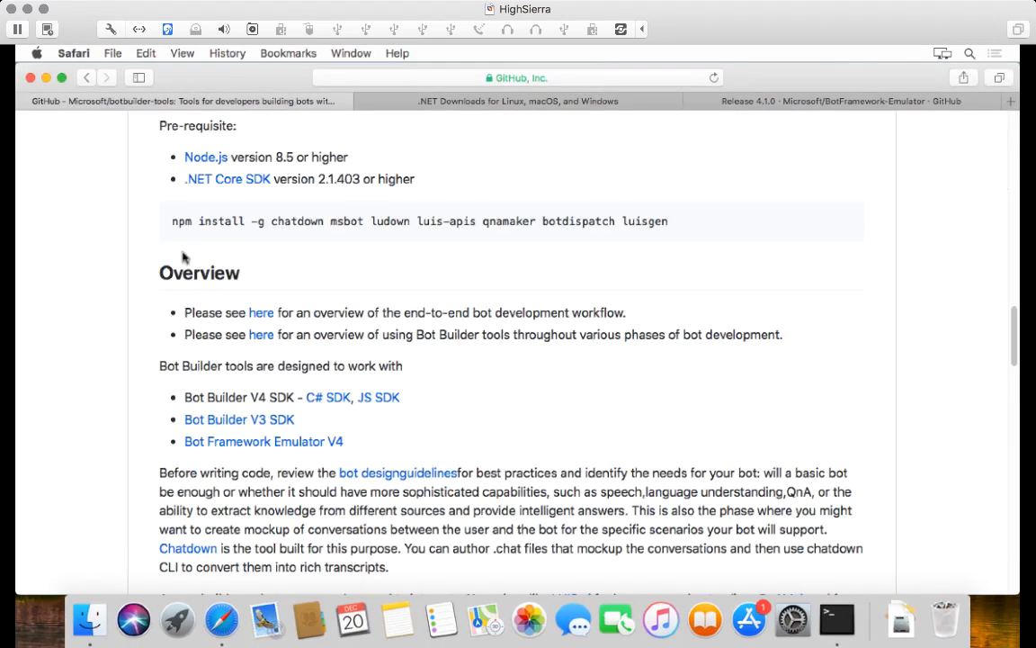
left_click_drag(172, 221, 671, 221)
key("super+c")
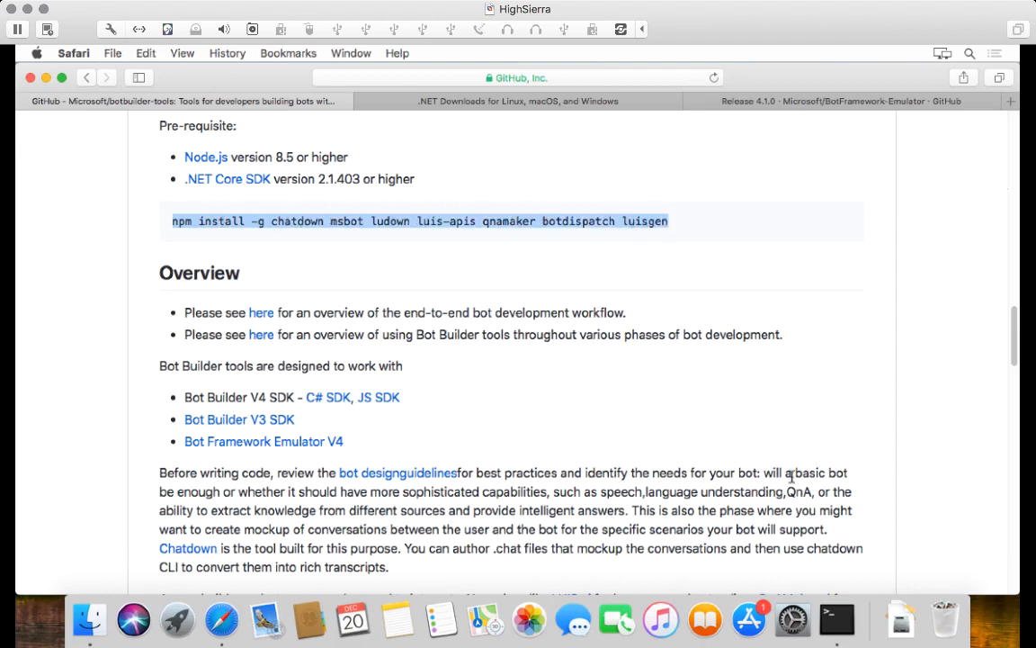
left_click(832, 619)
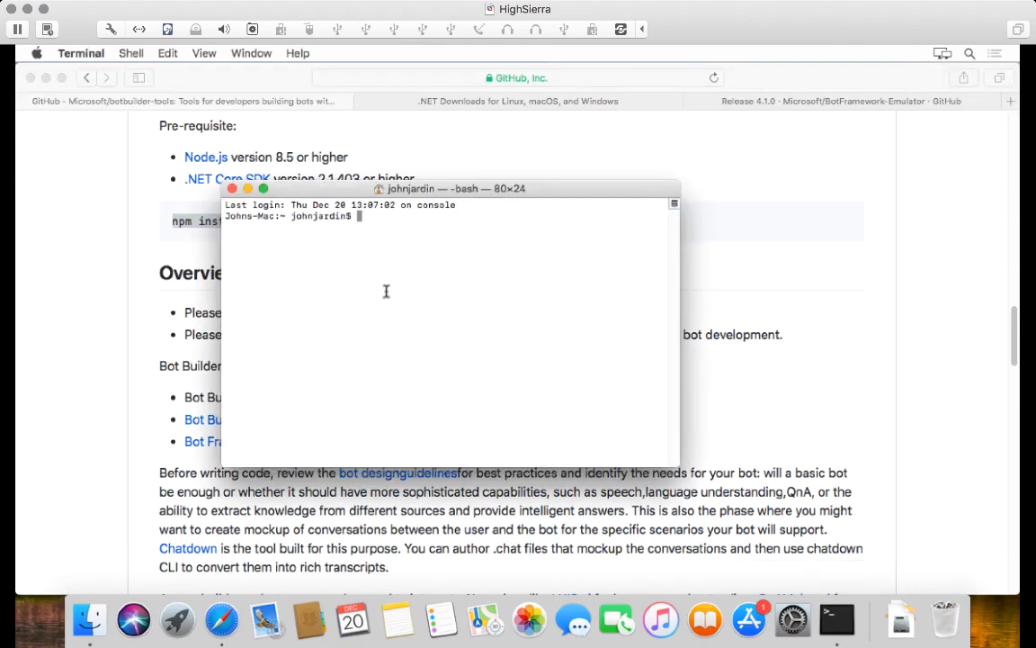
key("super+v")
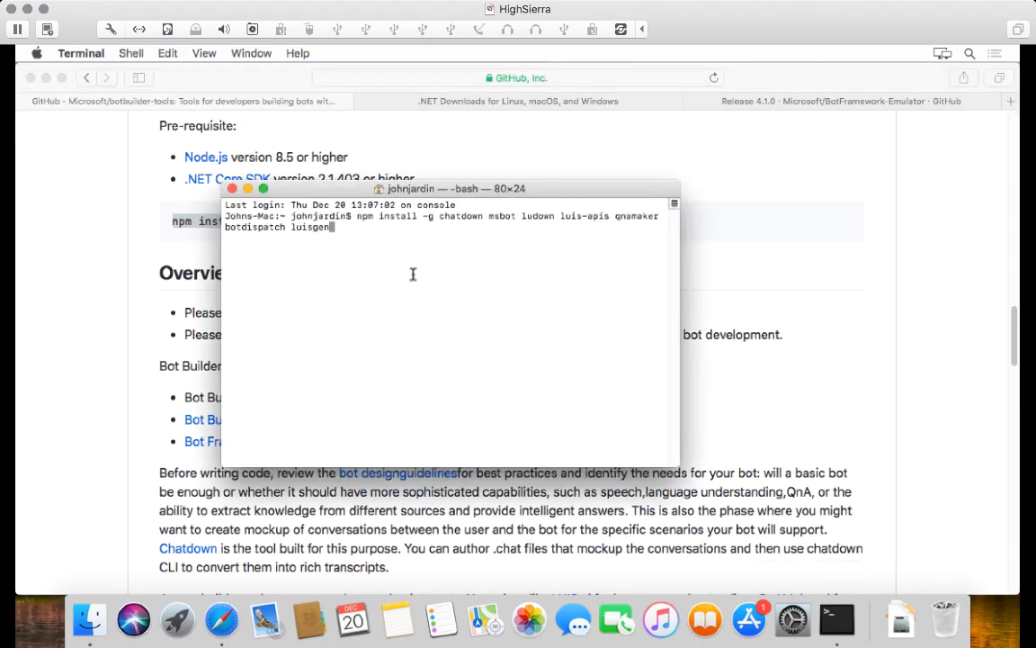
key("Return")
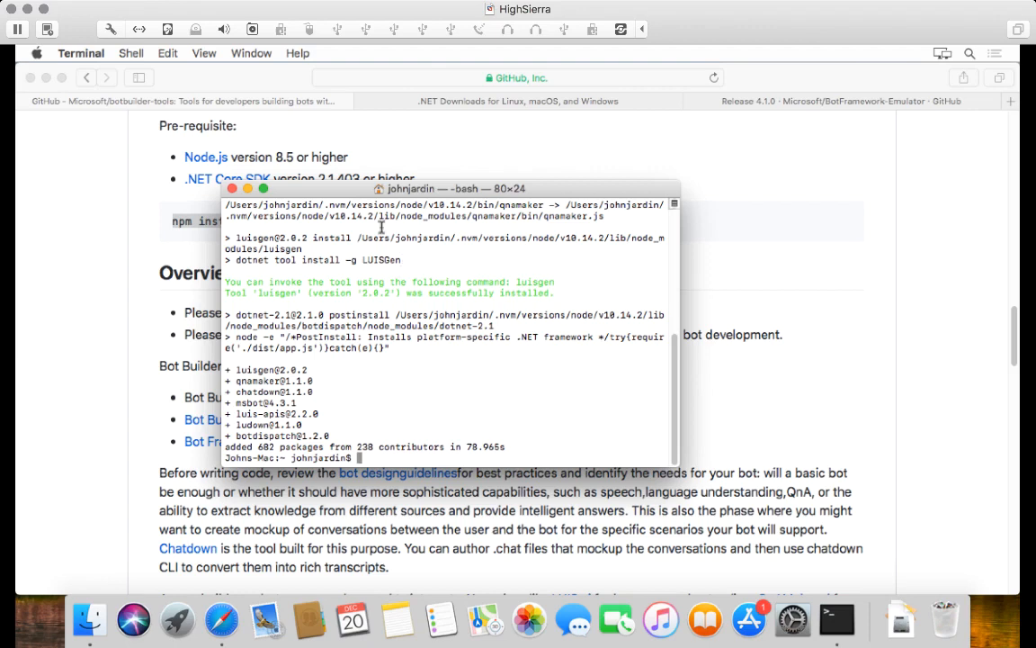
left_click_drag(324, 183, 339, 179)
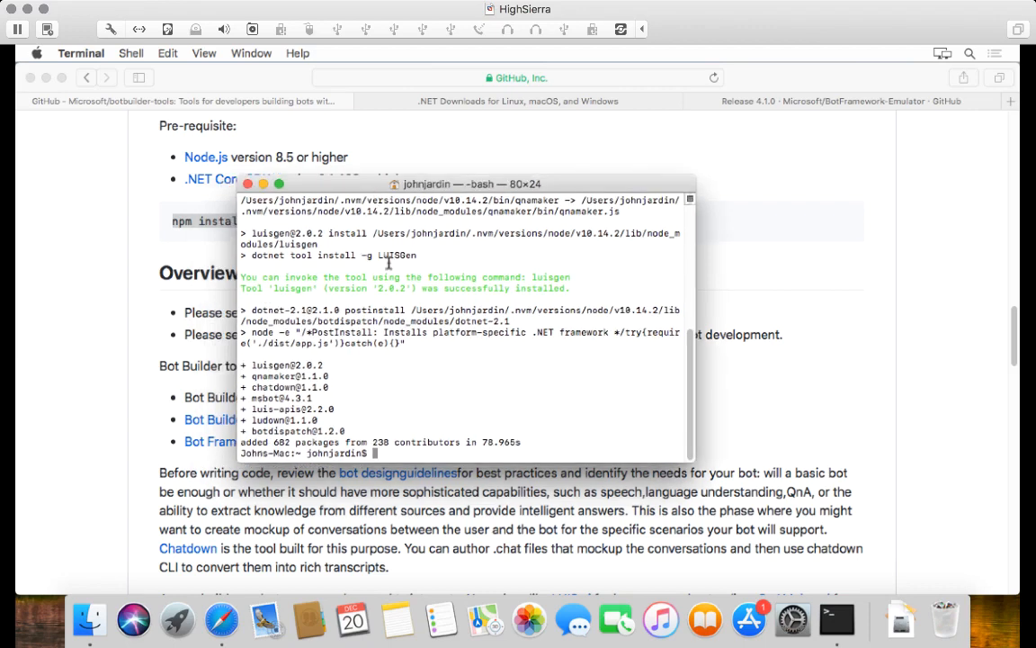
key("super+q")
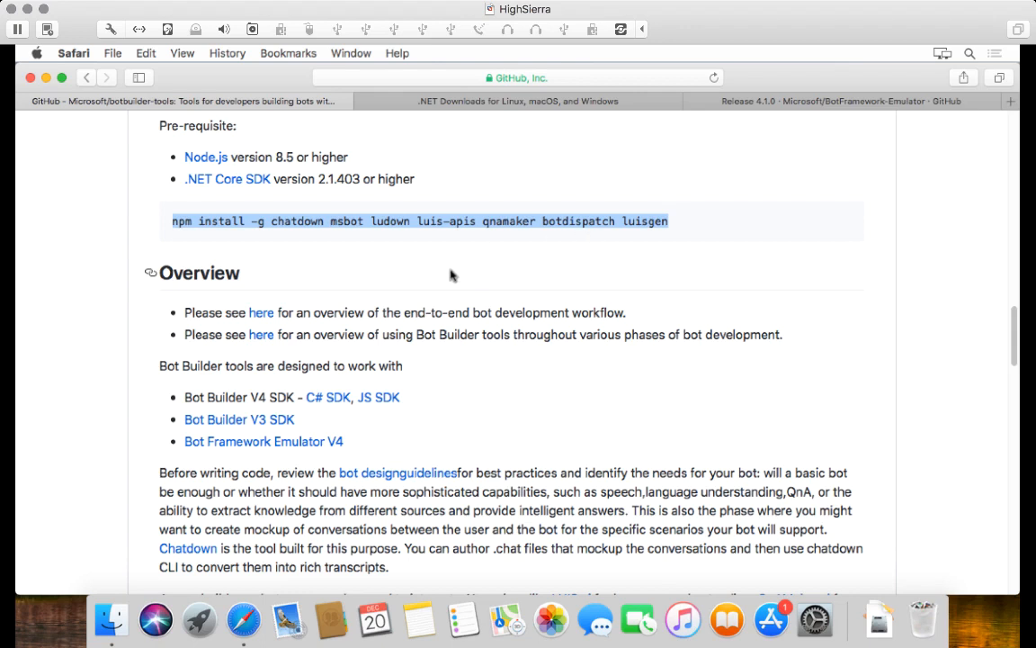
- Locate BotFramework-Emulator-4.1.0-mac.dmg among the assets on the BotFramework-Emulator 4.1.0 release page
left_click(721, 105)
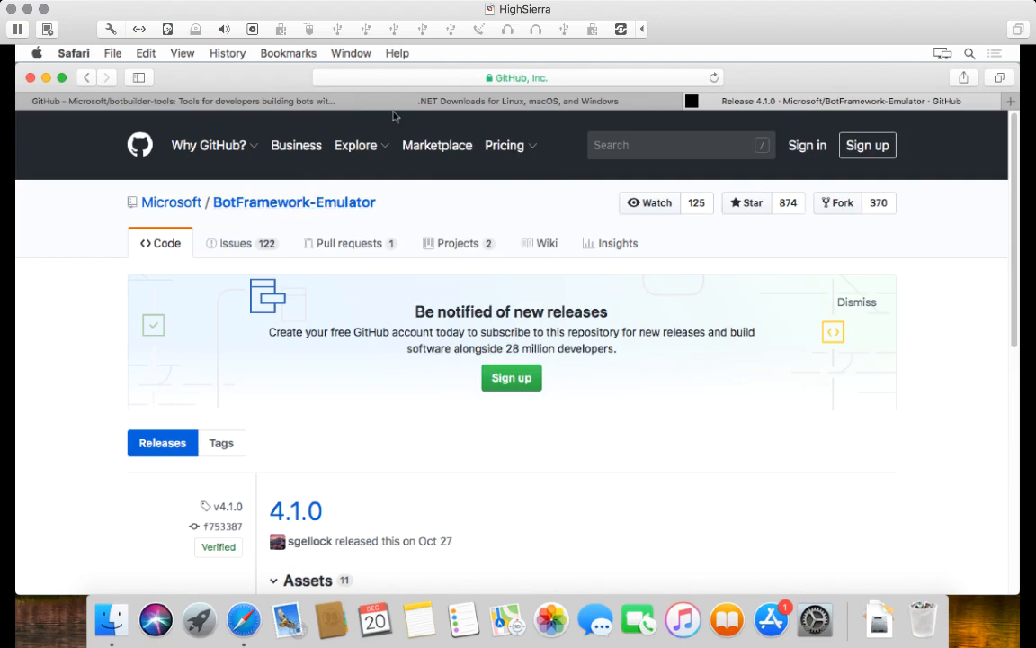
left_click(392, 78)
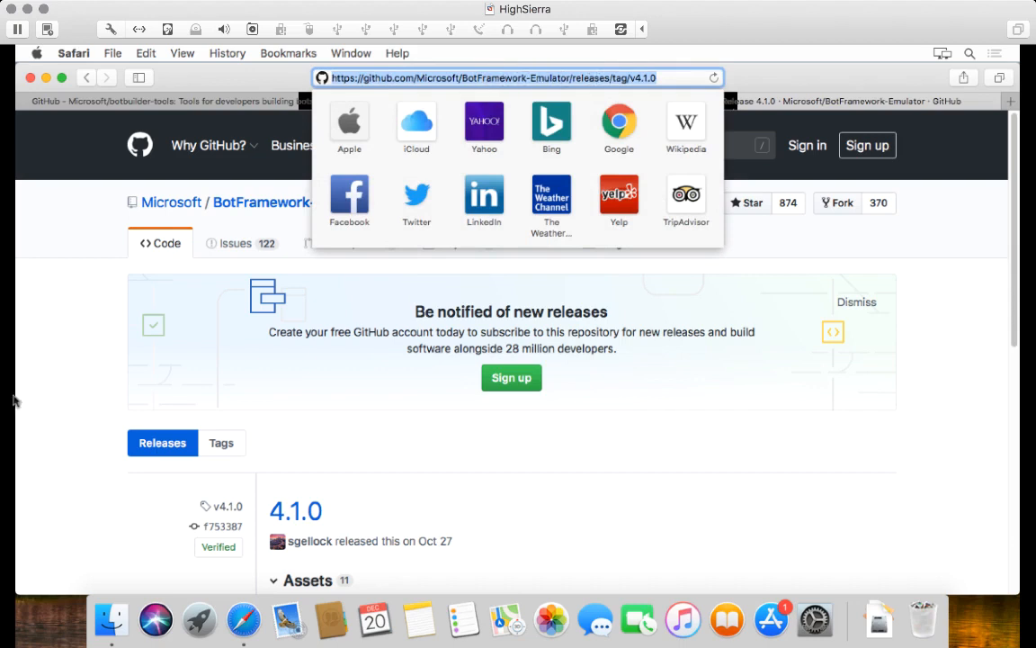
left_click(52, 352)
scroll(75, 360, "down", 2)
scroll(75, 360, "down", 1)
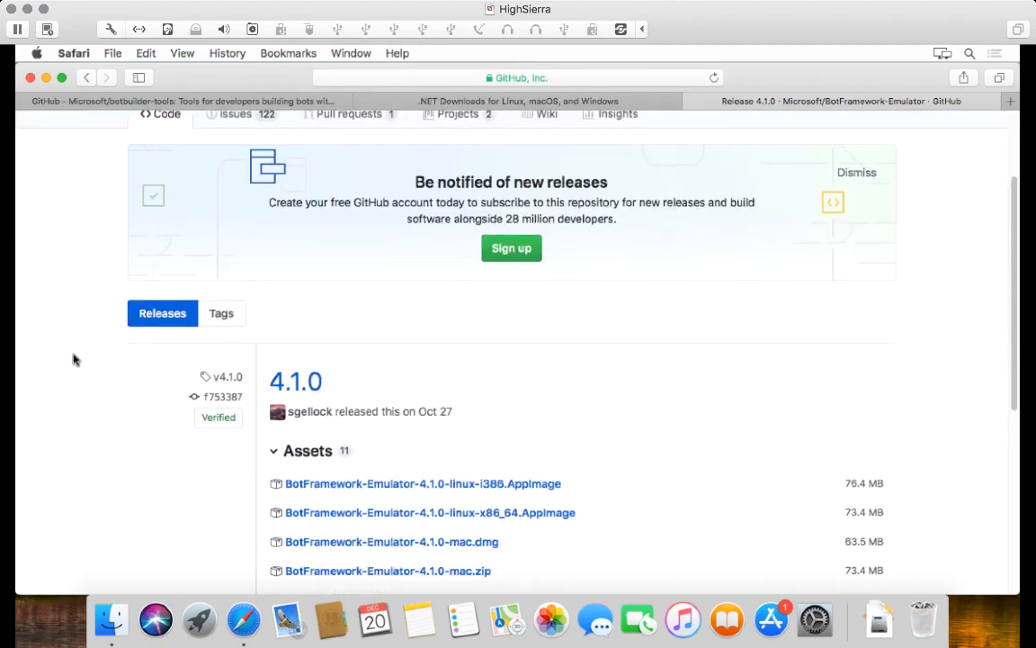
scroll(447, 365, "down", 2)
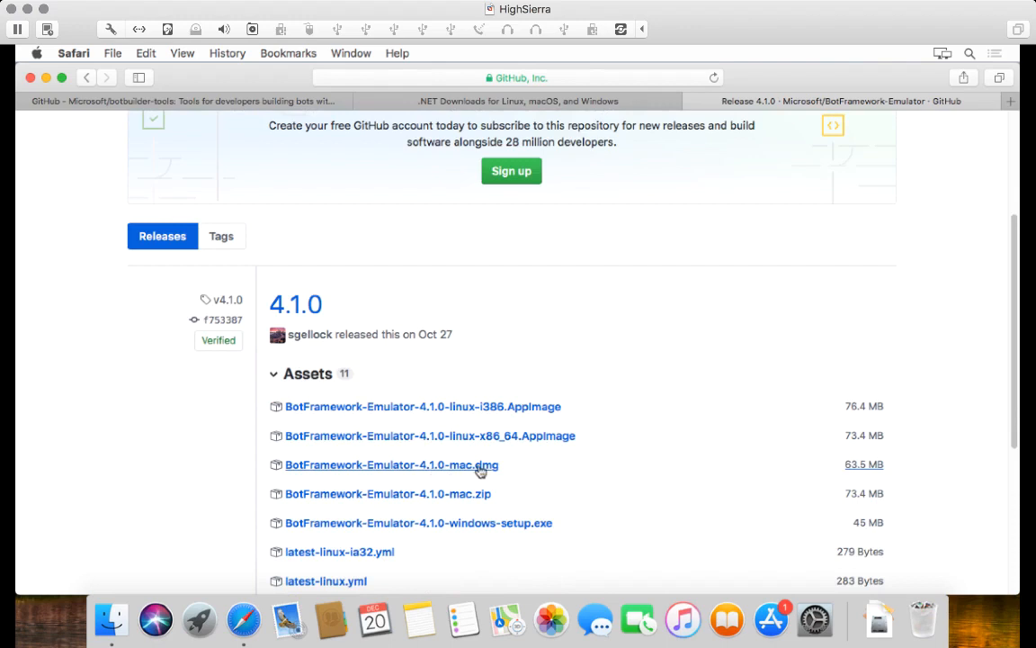
- Install Bot Framework Emulator into Applications from BotFramework-Emulator-4.1.0-mac.dmg in the Downloads folder, and close the installer window
left_click(109, 620)
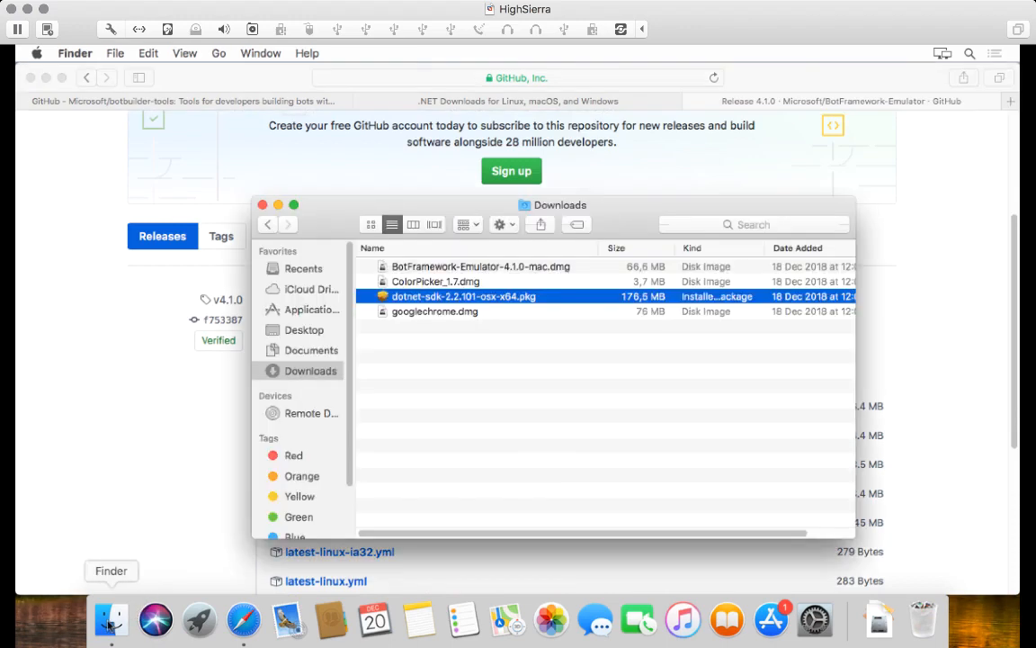
left_click(422, 267)
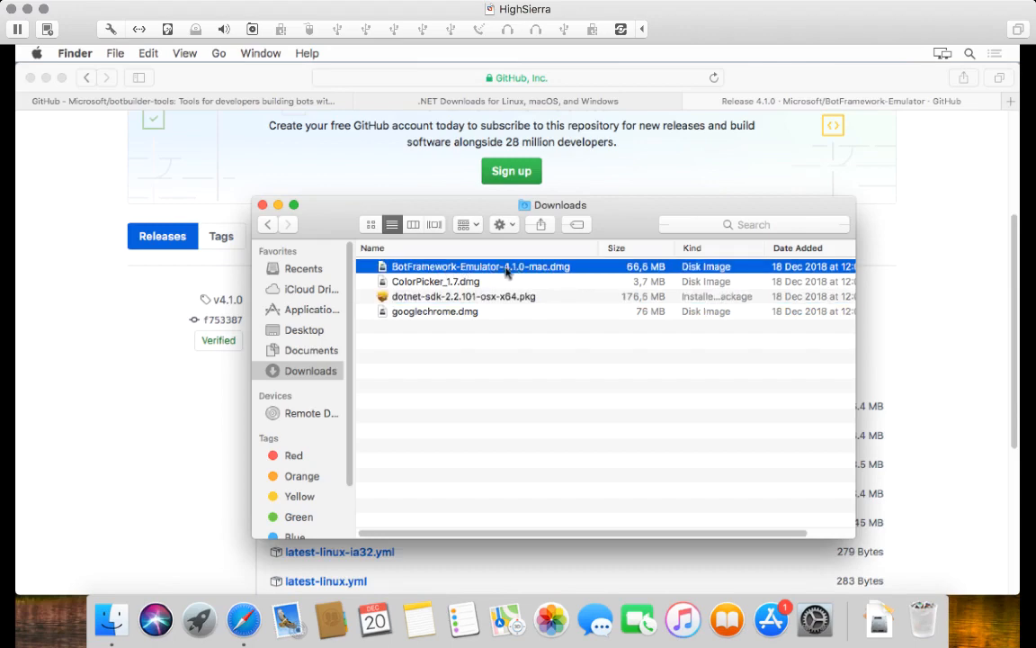
double_click(476, 267)
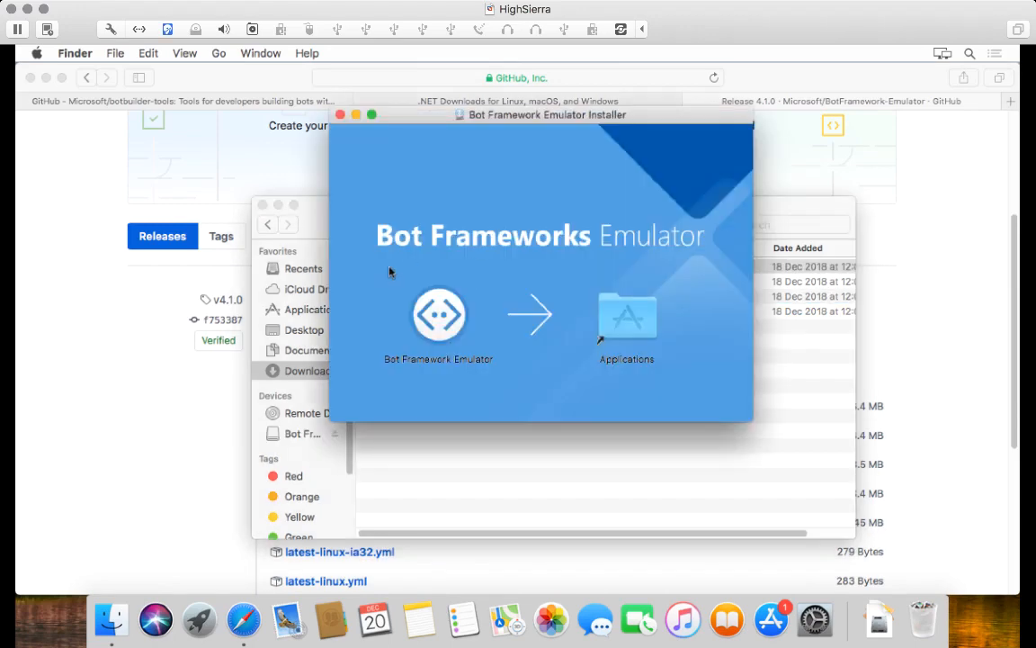
left_click_drag(438, 313, 633, 328)
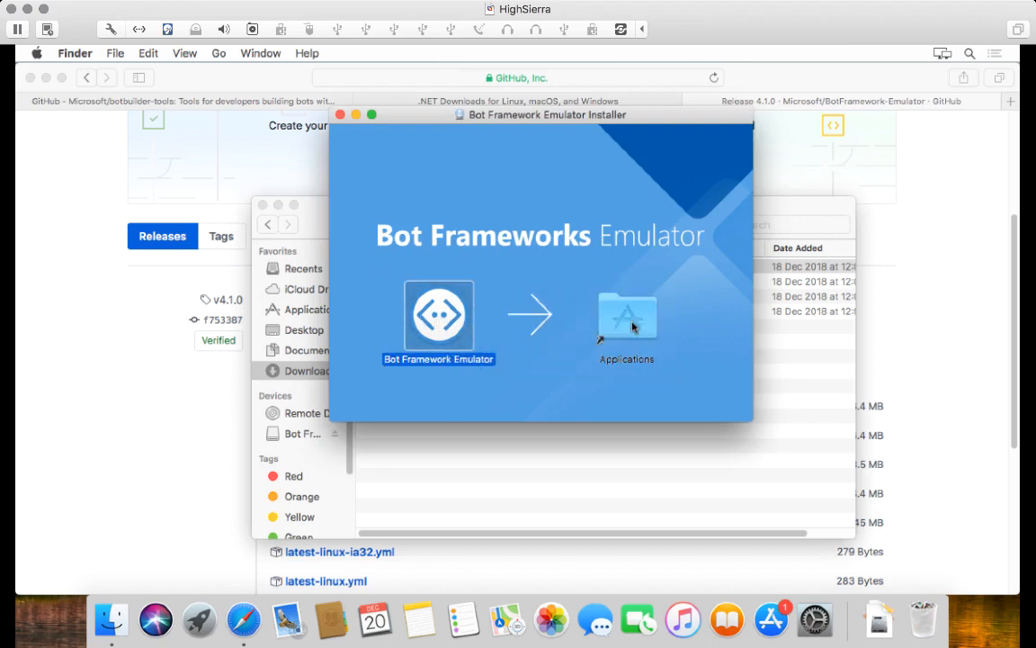
left_click(340, 115)
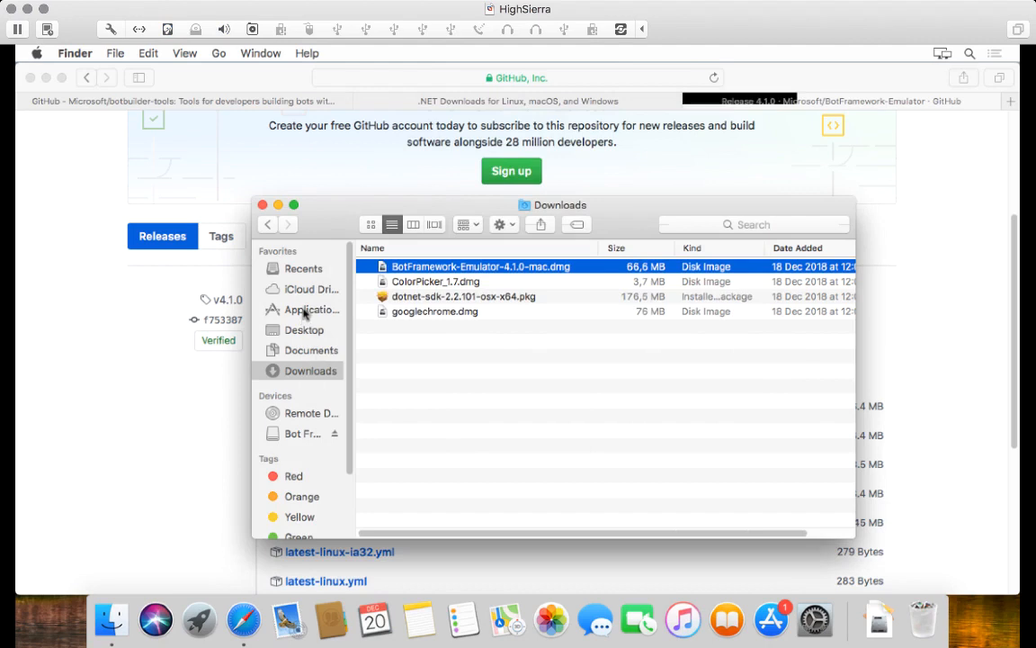
- Eject the Bot Framework Emulator installer disk and launch Bot Framework Emulator from the Applications folder
left_click(306, 309)
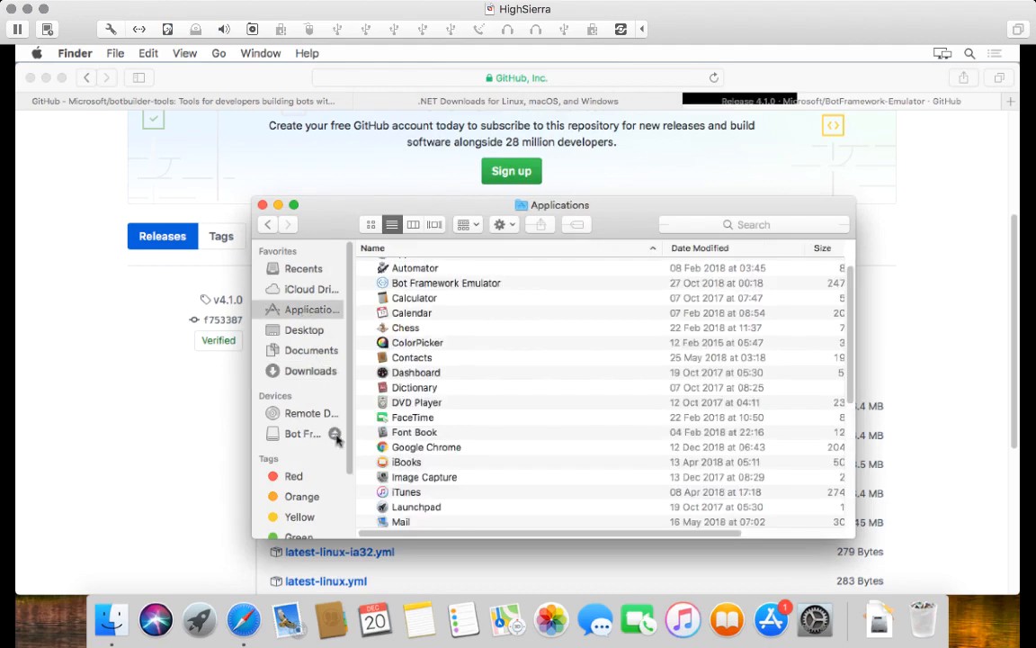
left_click(335, 435)
left_click(430, 327)
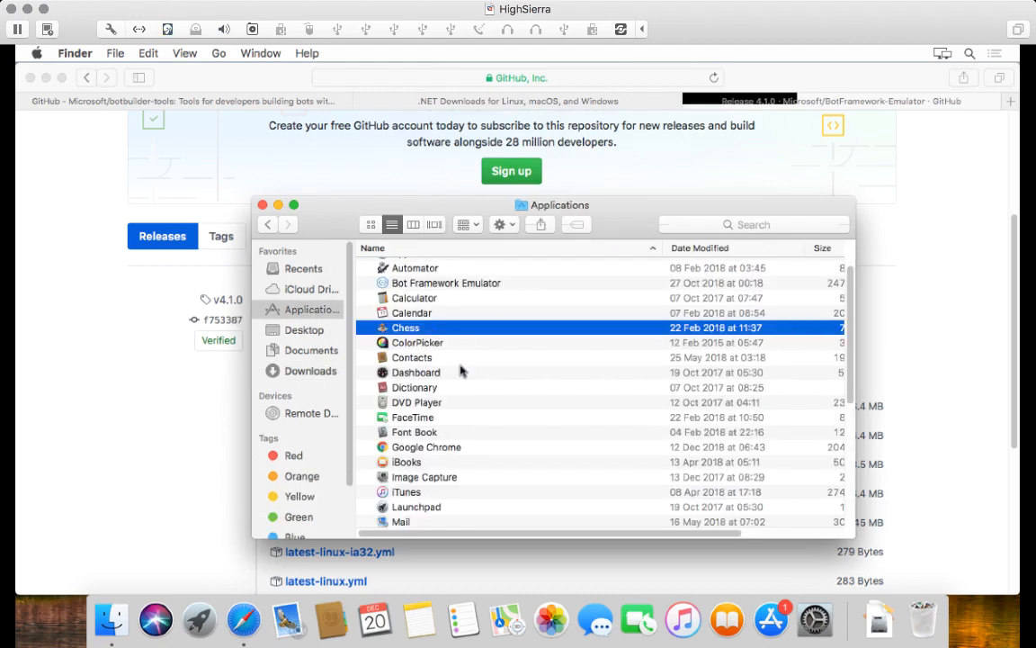
key("b")
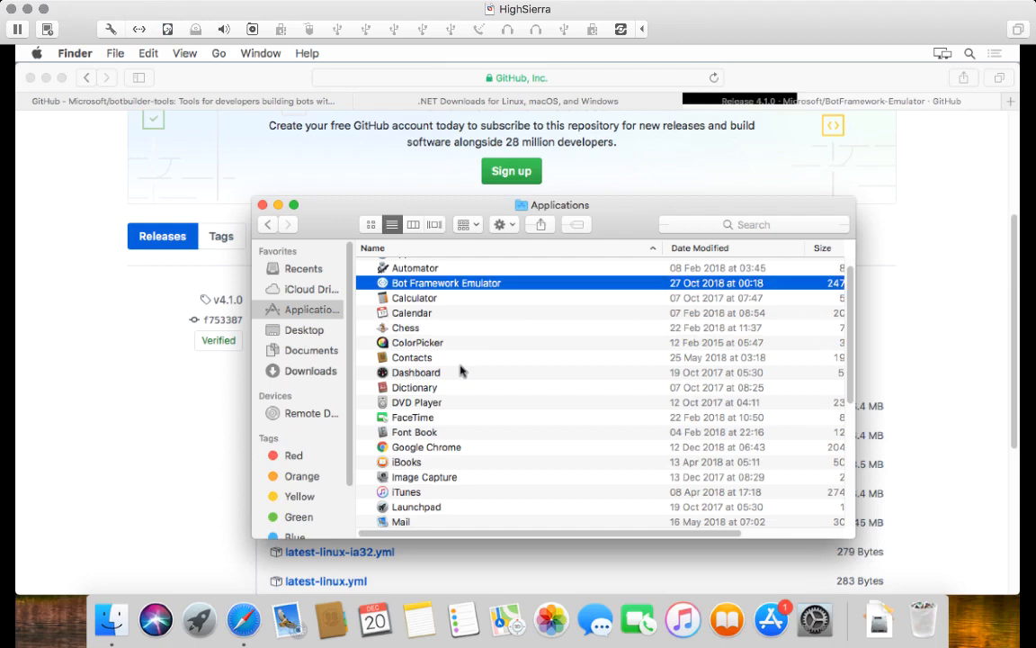
double_click(439, 283)
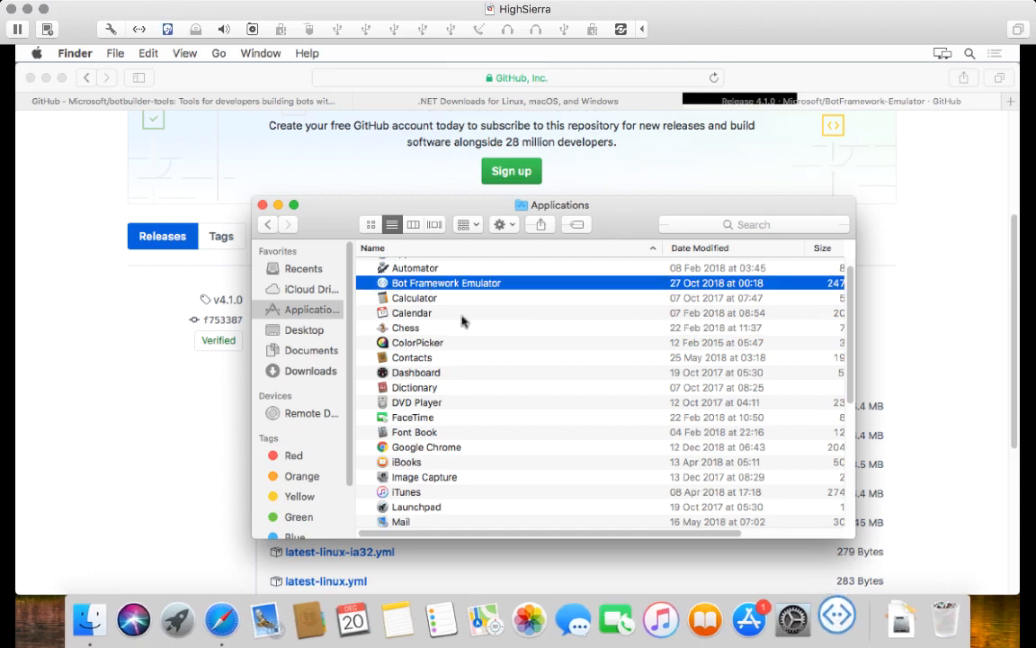